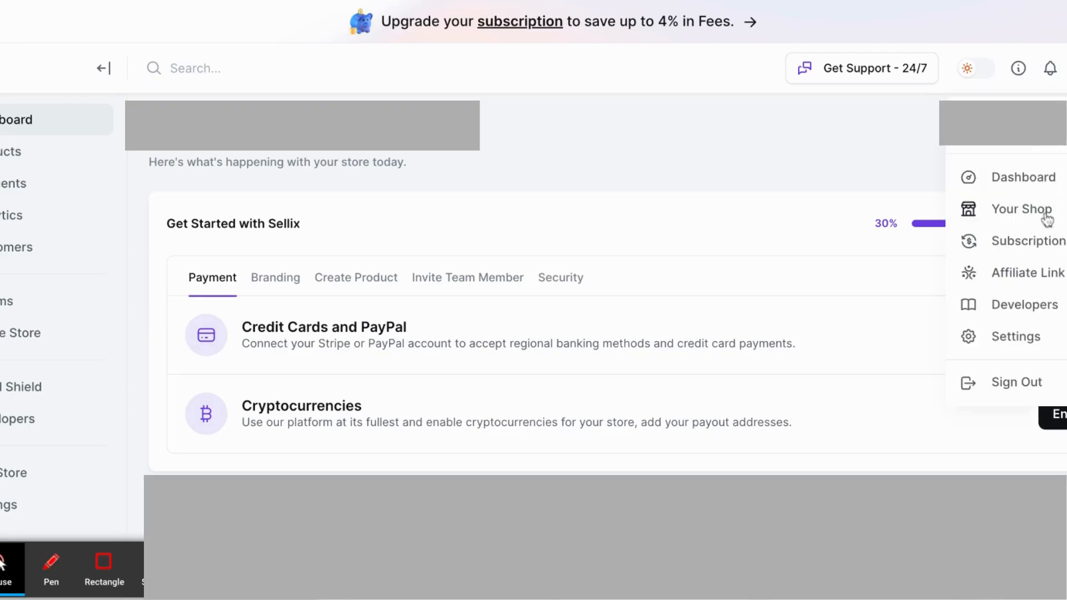
Open the account's Security settings and locate the API key section
click(1006, 336)
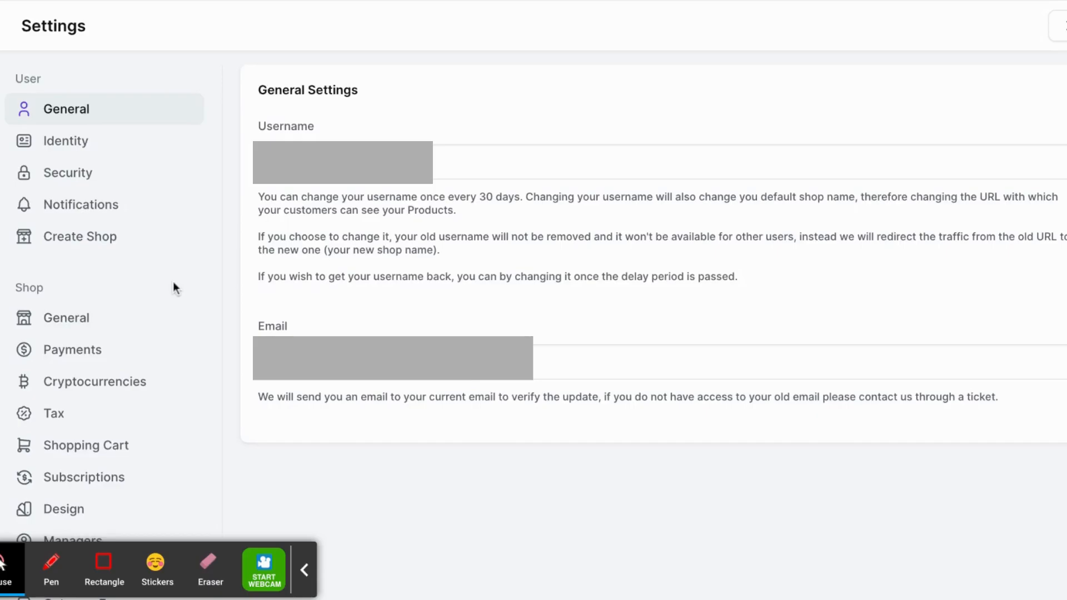
click(128, 185)
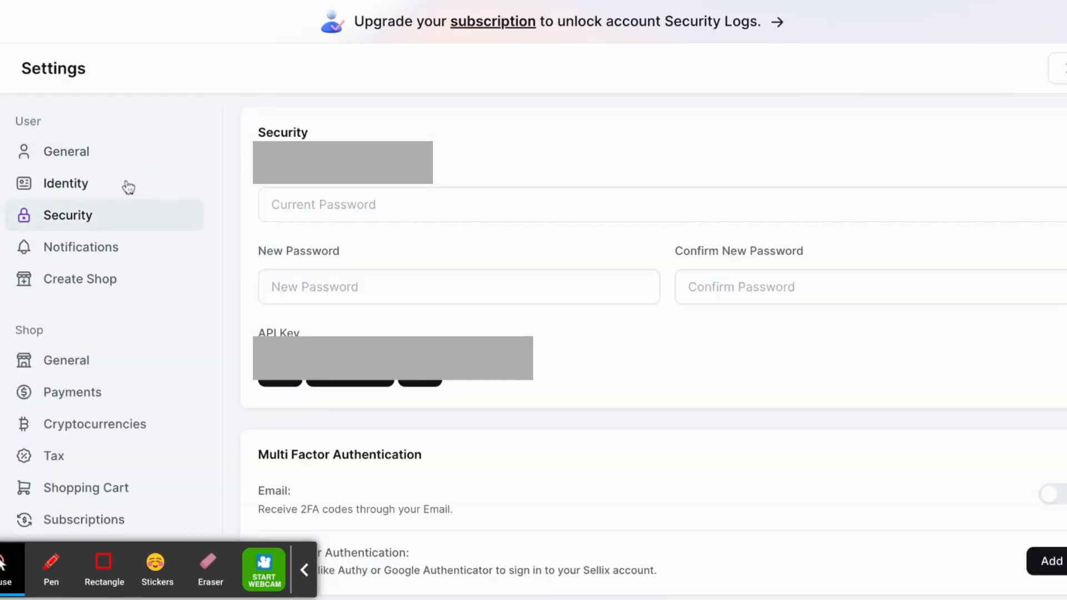
scroll(469, 217, down, 1)
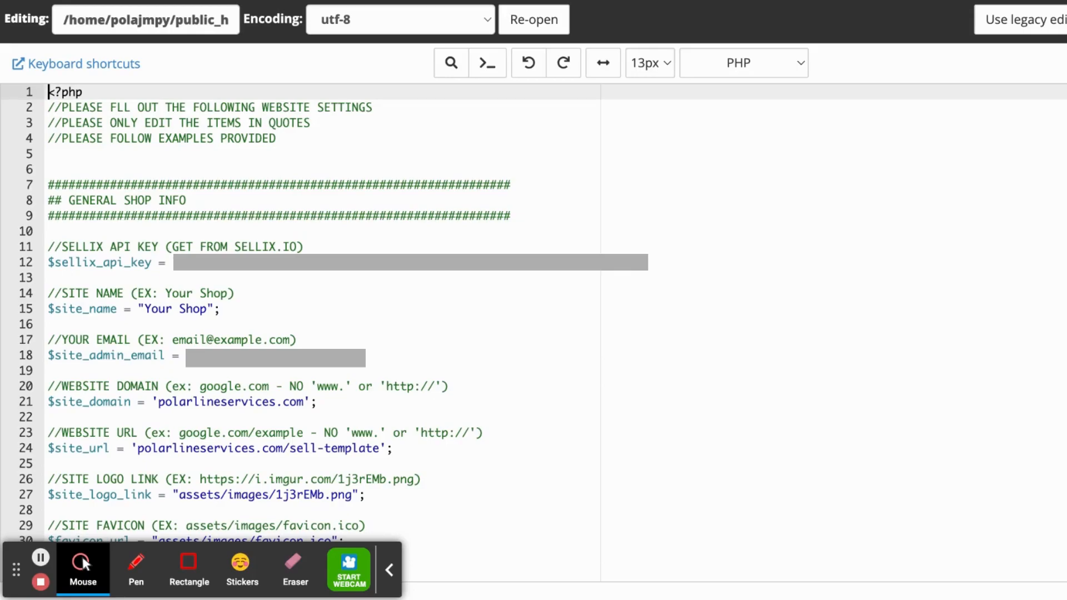
Review the API key, site name and admin email entries in the settings file's general shop info section
scroll(252, 282, down, 1)
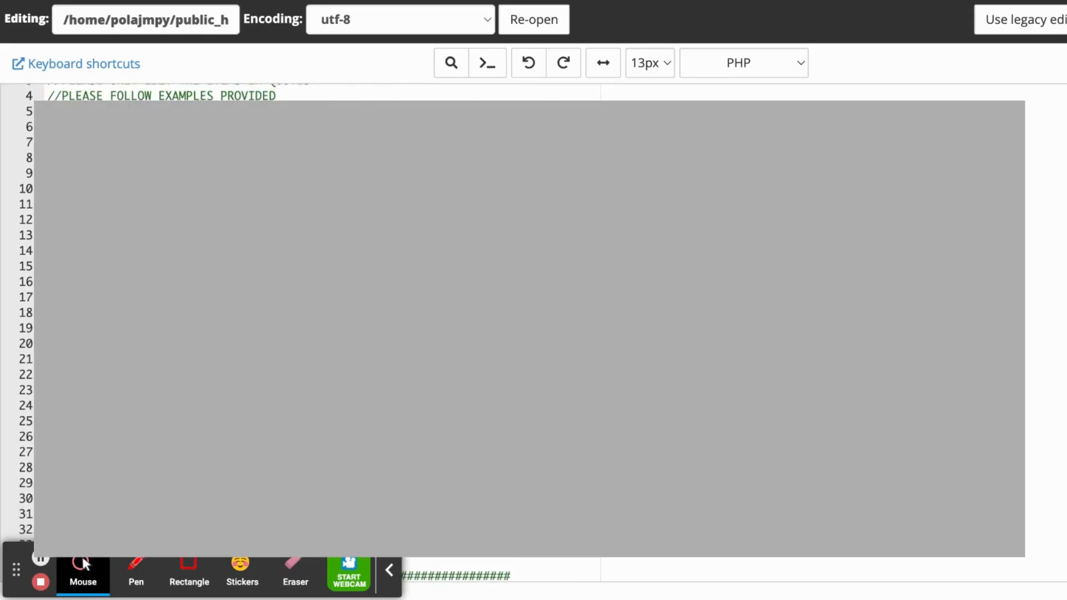
scroll(252, 282, down, 1)
click(1046, 226)
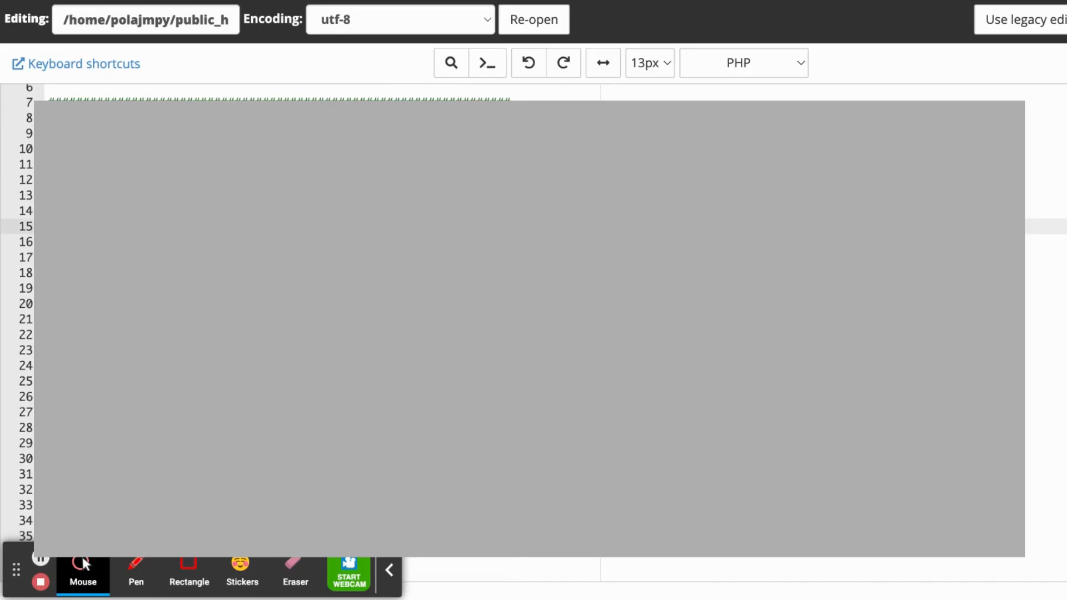
drag(208, 226, 145, 227)
scroll(212, 242, down, 1)
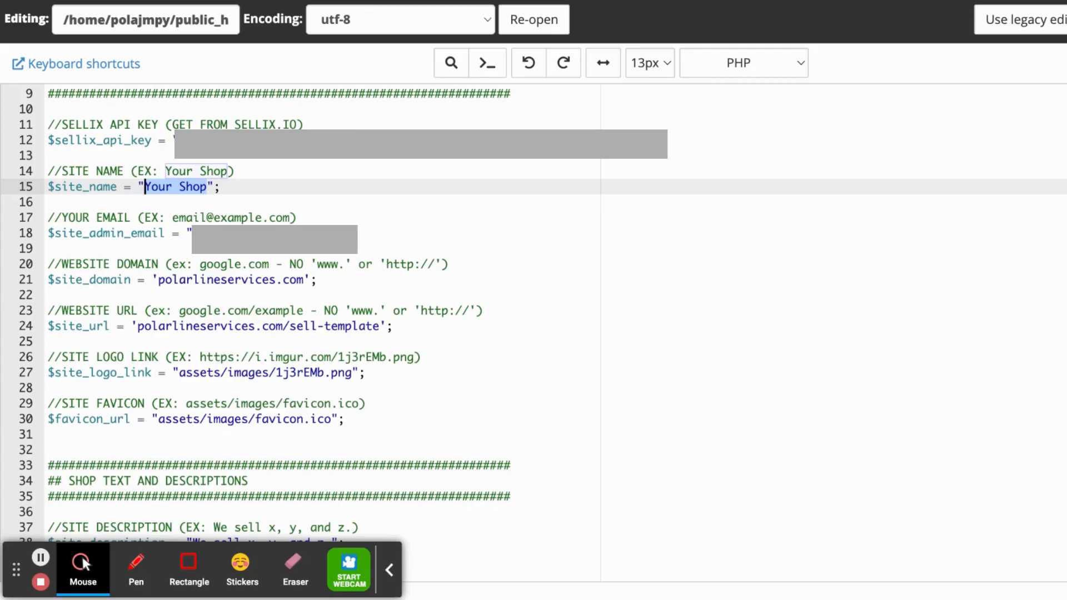
click(298, 231)
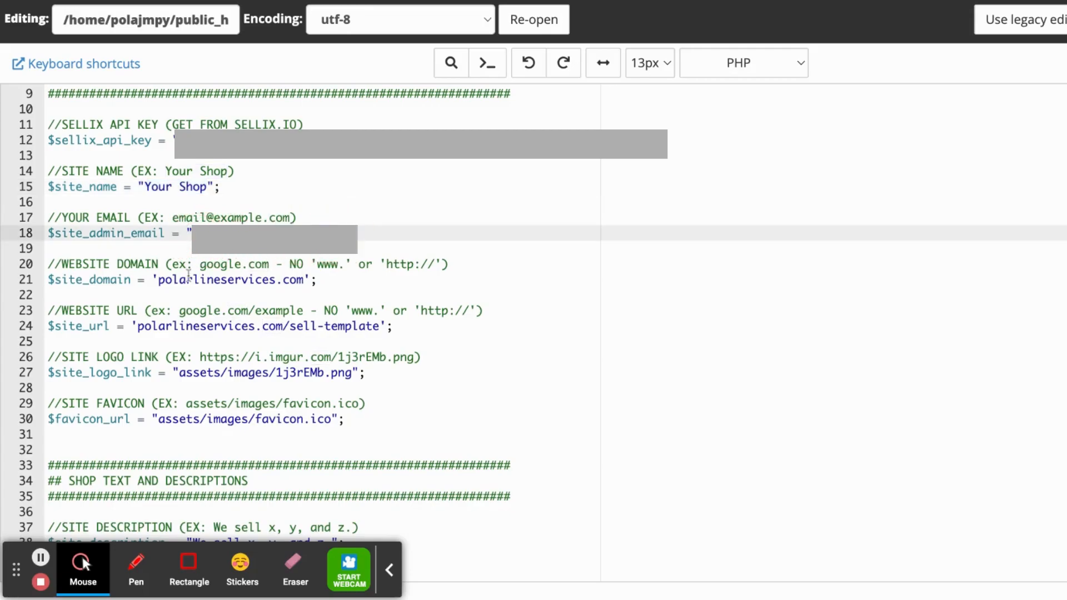
Examine the website domain and website URL entries, including the excluded prefixes and the subfolder part of the URL
click(202, 279)
scroll(528, 322, down, 2)
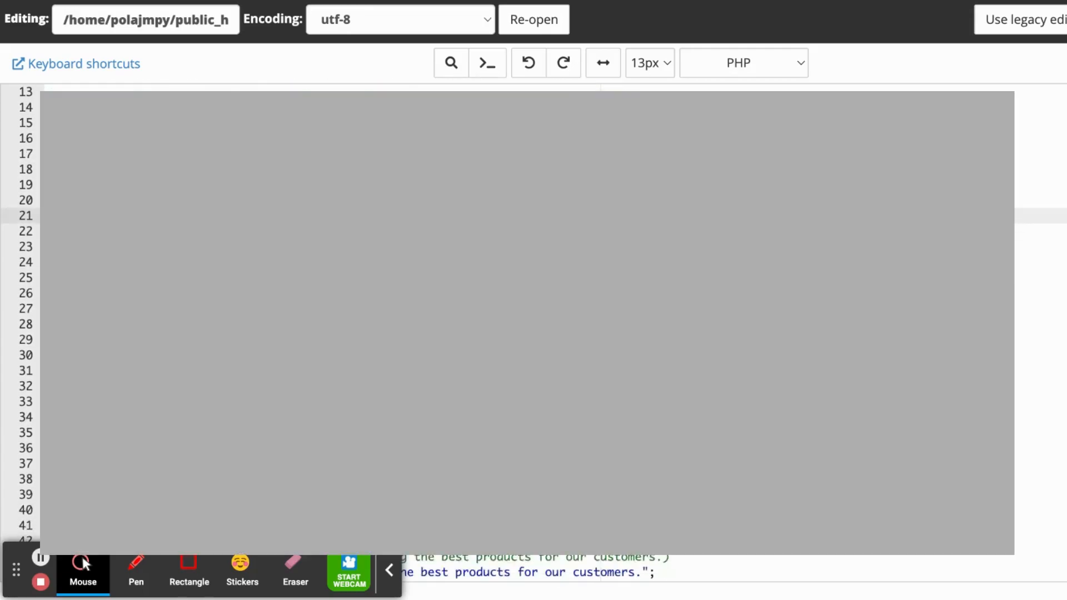
drag(158, 216, 303, 216)
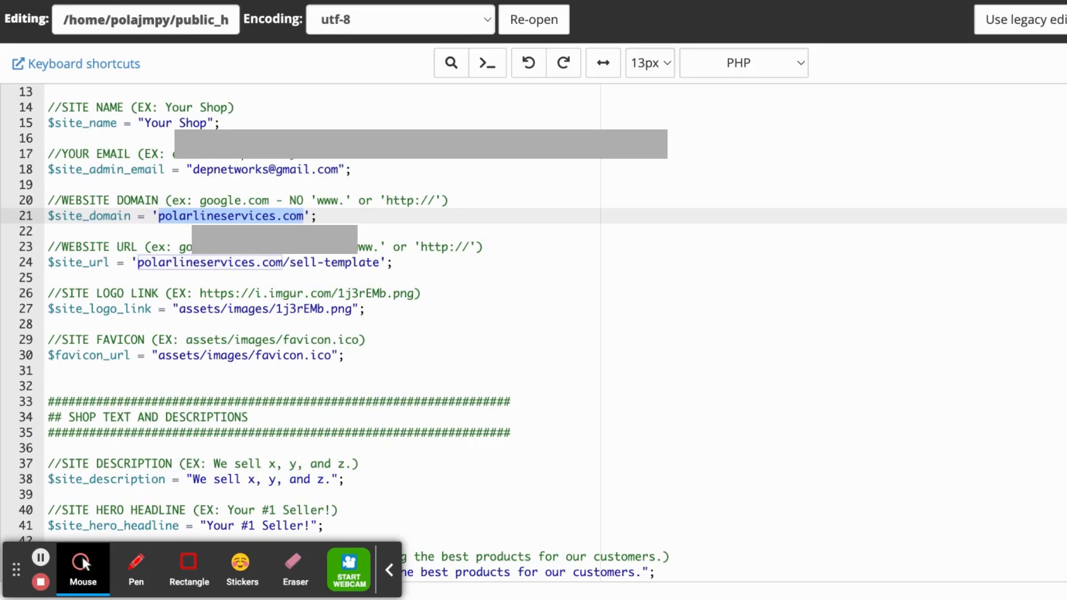
drag(318, 201, 437, 201)
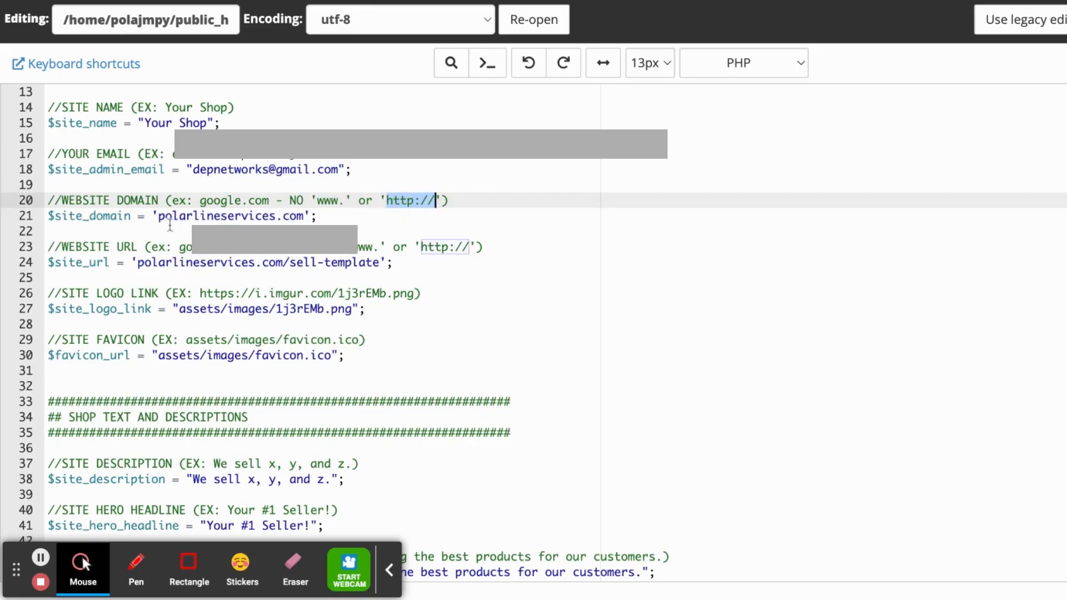
drag(158, 217, 304, 217)
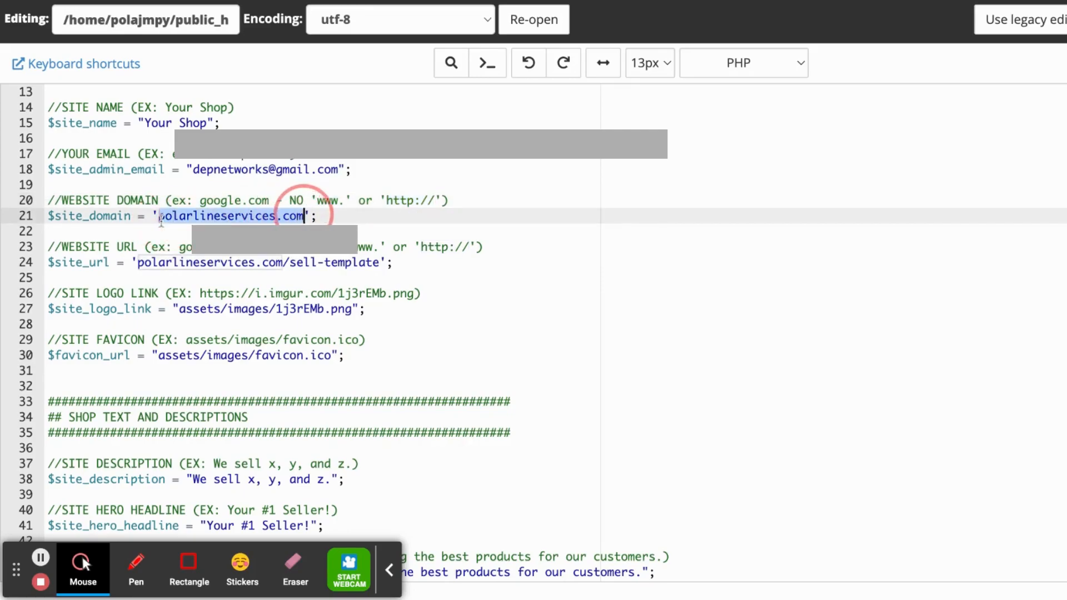
click(267, 247)
scroll(547, 322, down, 2)
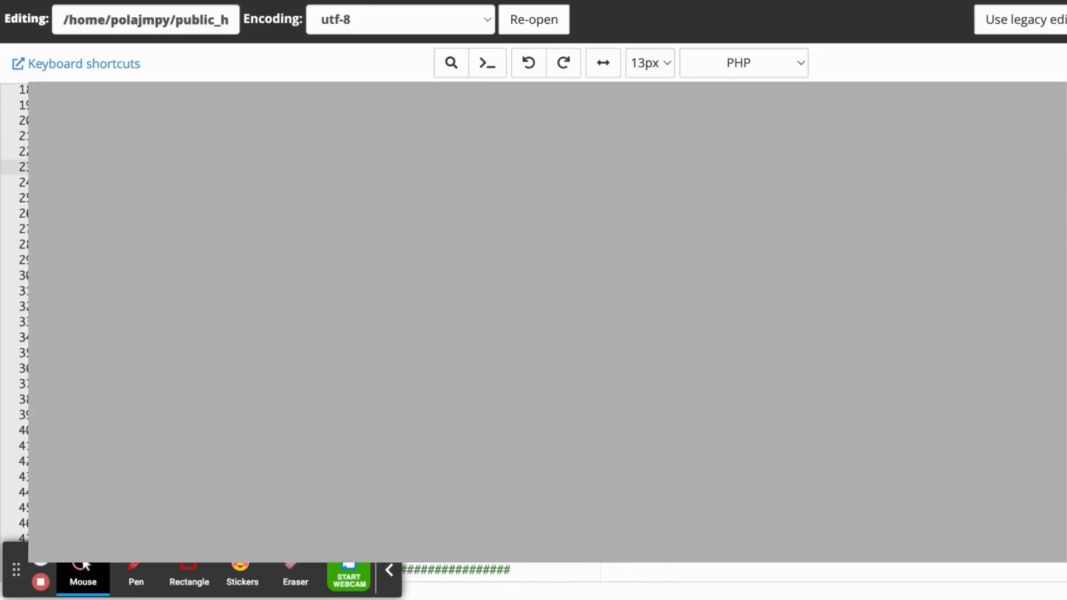
scroll(547, 322, up, 1)
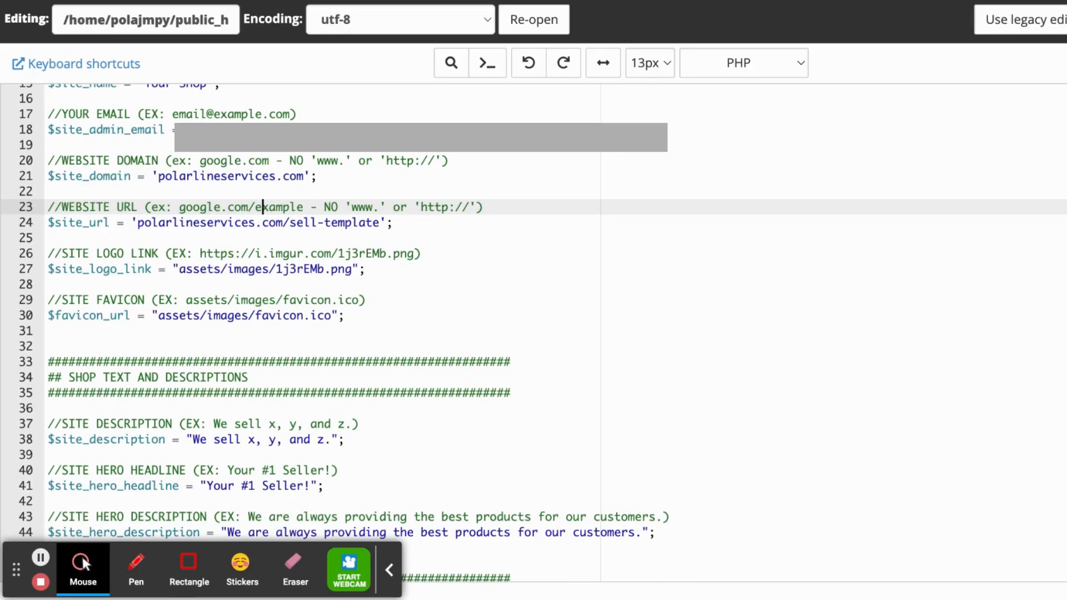
click(291, 222)
mouse_move(291, 223)
mouse_down()
mouse_move(381, 222)
mouse_move(292, 224)
mouse_up()
click(380, 222)
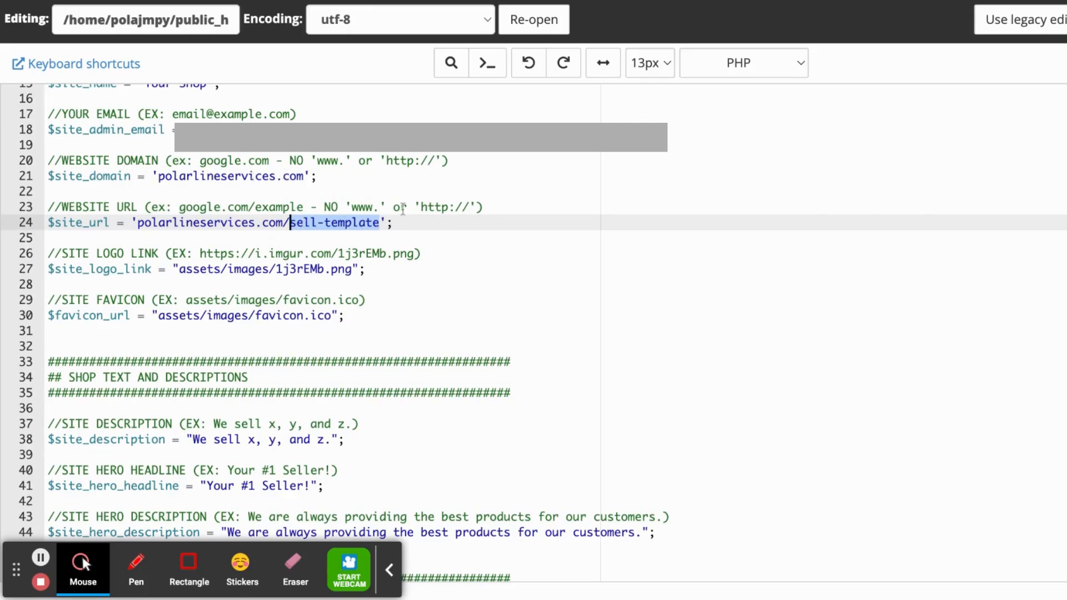
Examine the site logo link and favicon entries, comparing each value with its example comment
scroll(328, 210, down, 2)
scroll(329, 210, down, 1)
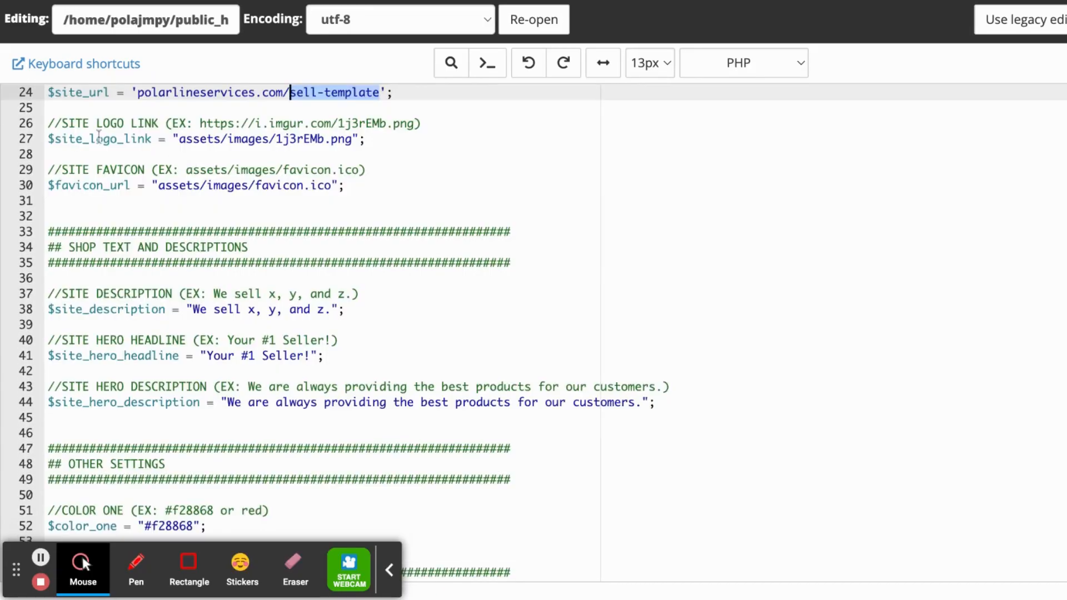
drag(414, 123, 204, 123)
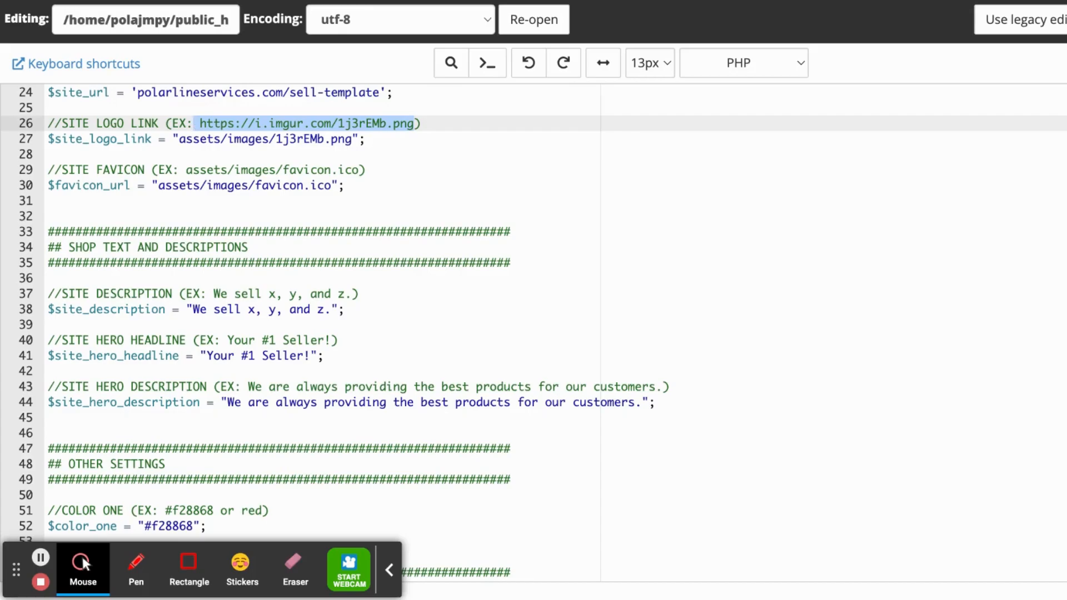
drag(353, 143, 195, 144)
click(248, 148)
drag(352, 142, 178, 144)
scroll(216, 182, down, 1)
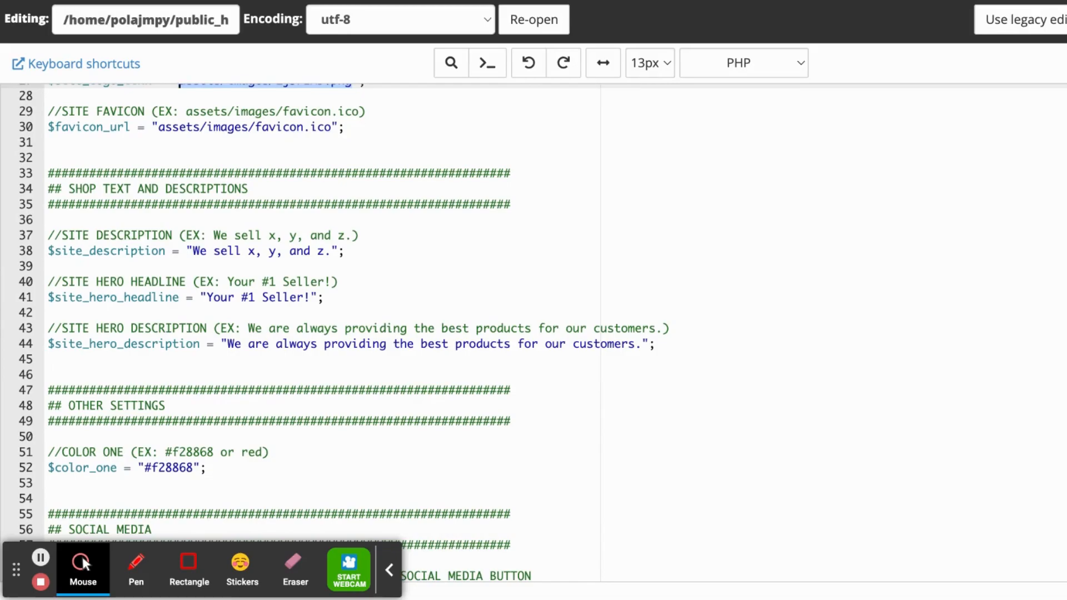
double_click(130, 135)
click(340, 111)
drag(337, 128, 160, 129)
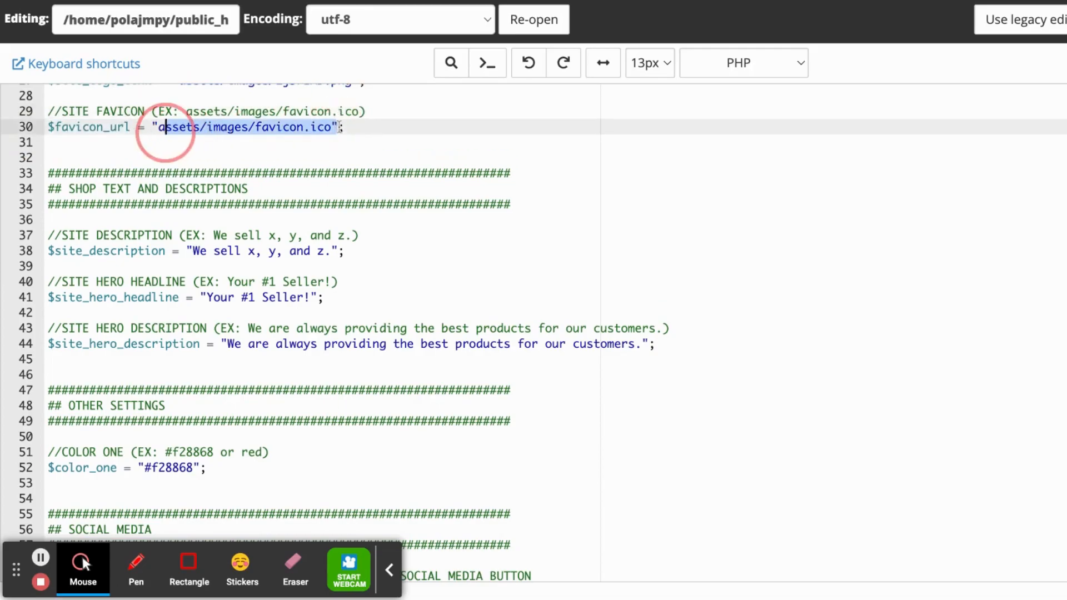
click(353, 132)
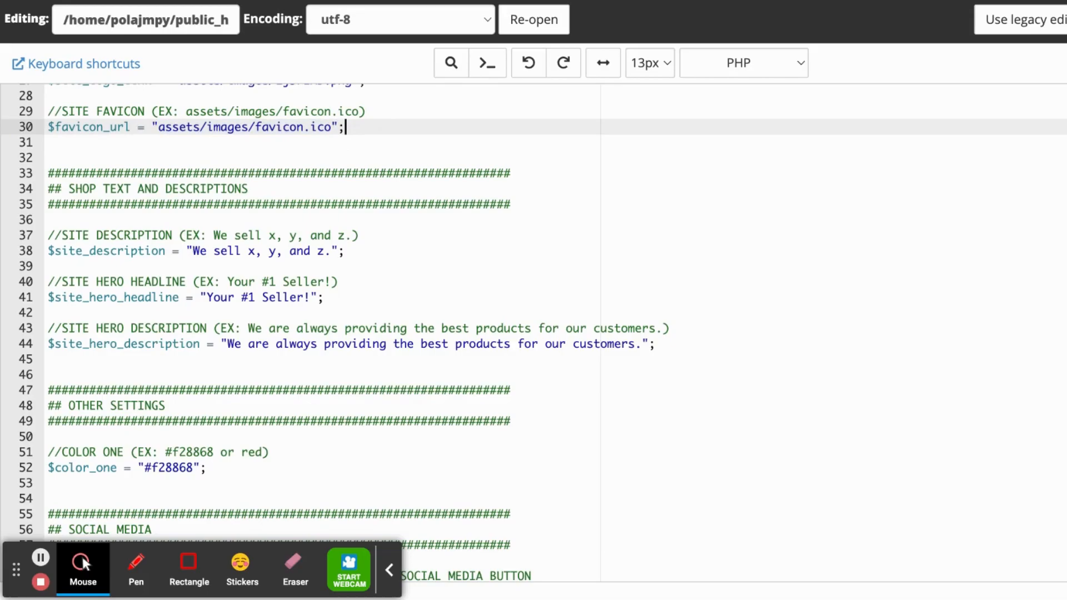
Review the site description, hero headline and hero description in the shop text section
scroll(534, 311, down, 2)
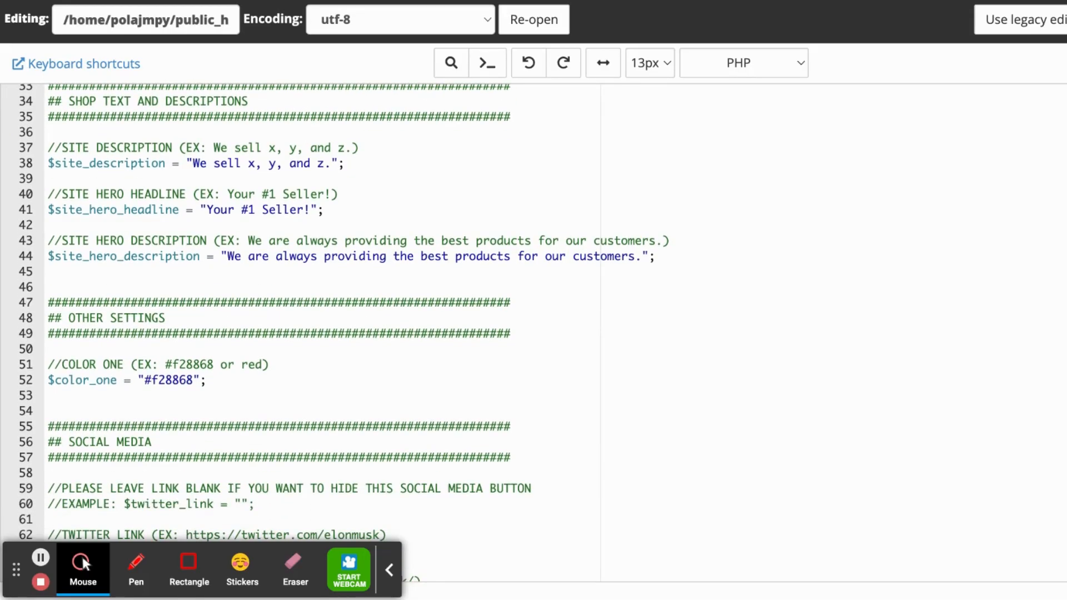
drag(48, 148, 345, 163)
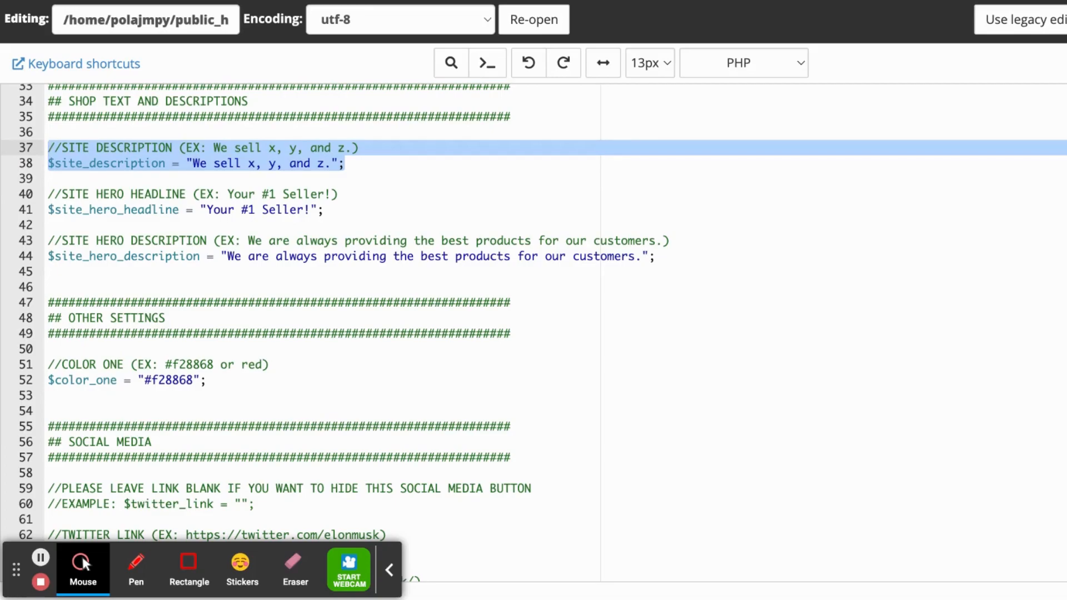
scroll(144, 209, down, 1)
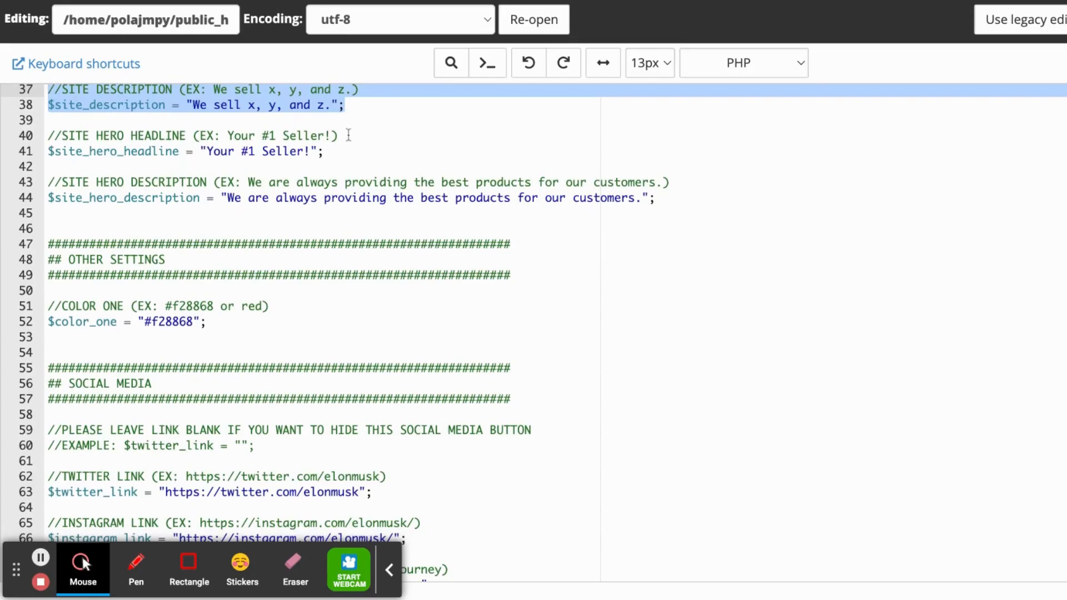
drag(344, 136, 56, 136)
click(328, 153)
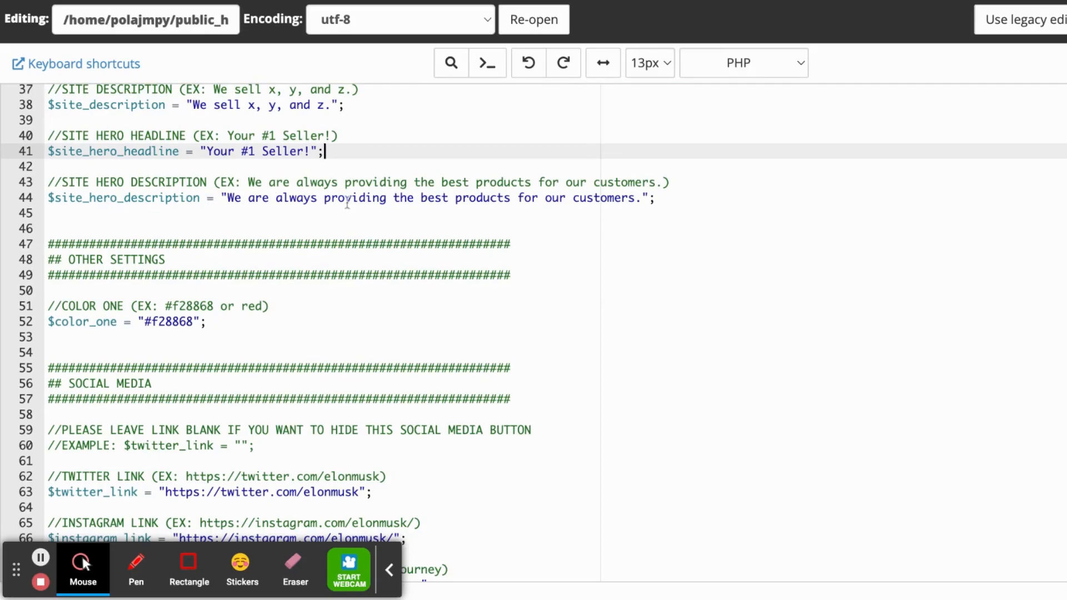
drag(642, 200, 223, 200)
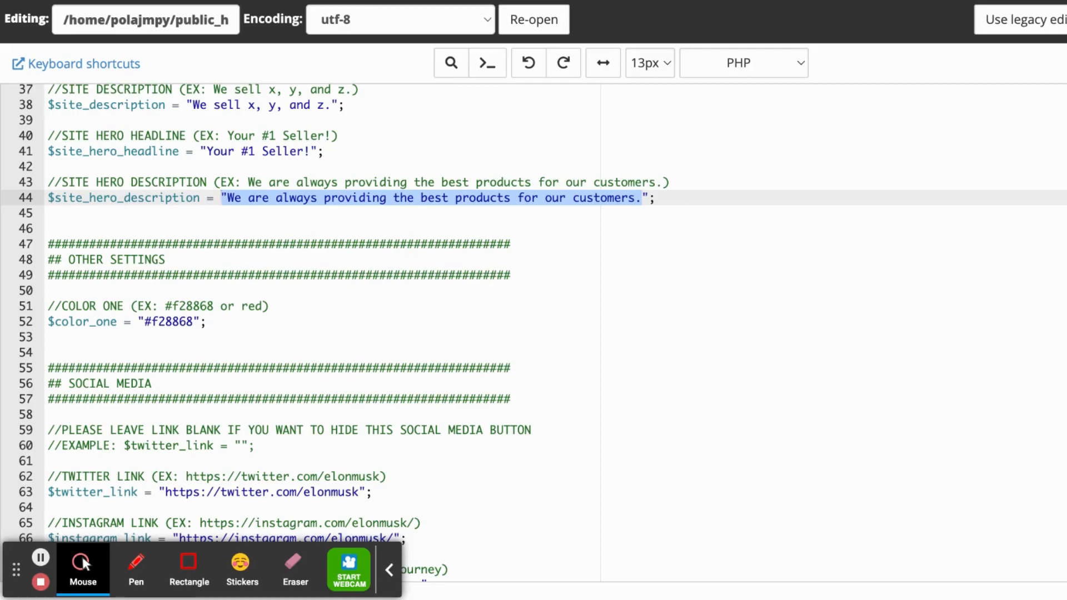
scroll(221, 340, down, 1)
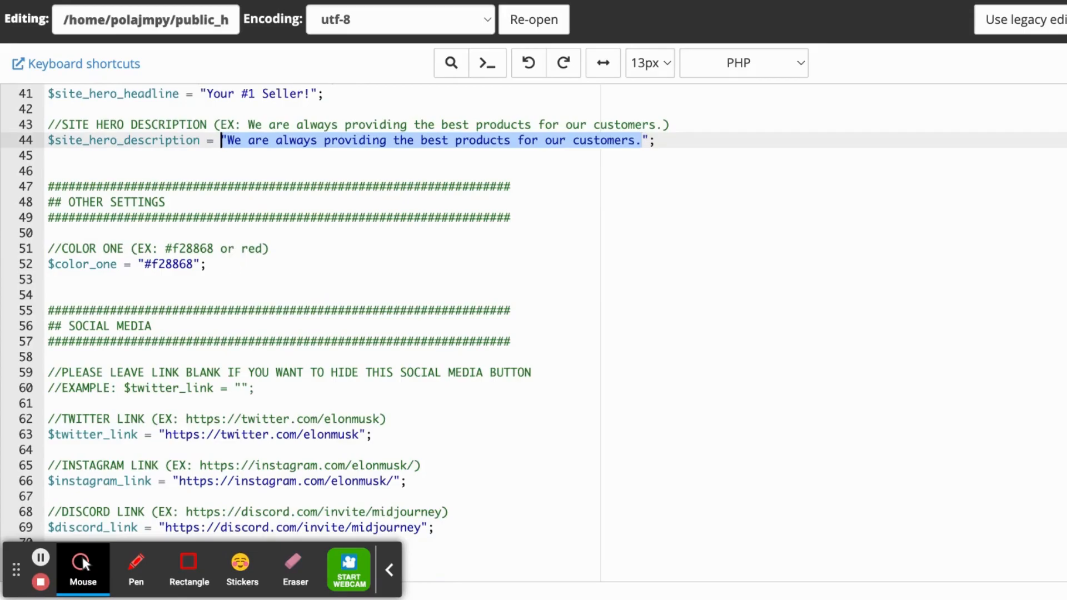
Examine the primary color entry under other settings and the value formats its example comment allows
drag(242, 249, 166, 249)
click(165, 249)
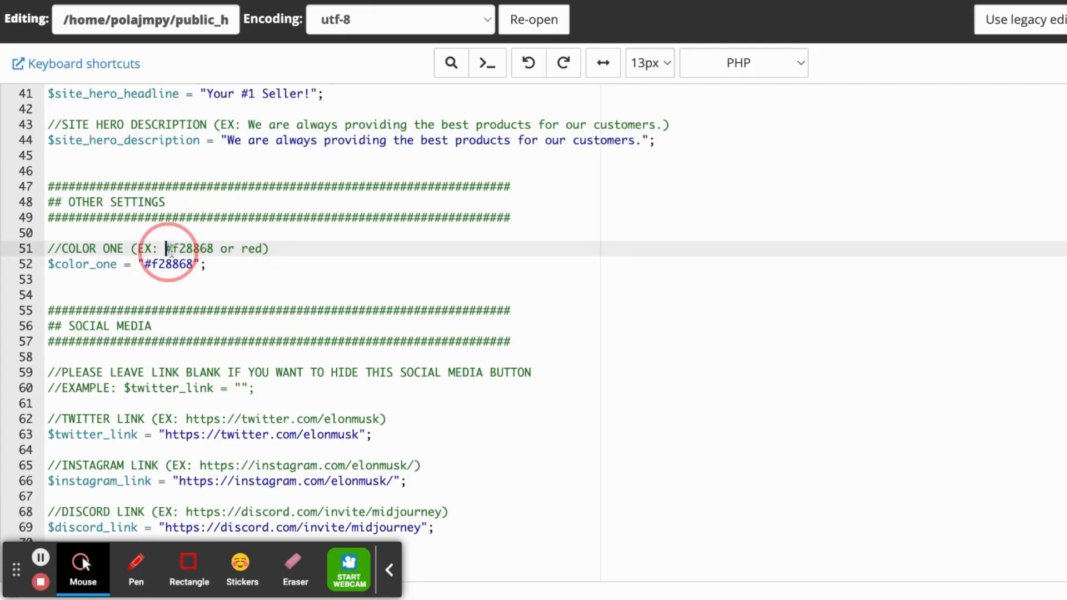
click(145, 272)
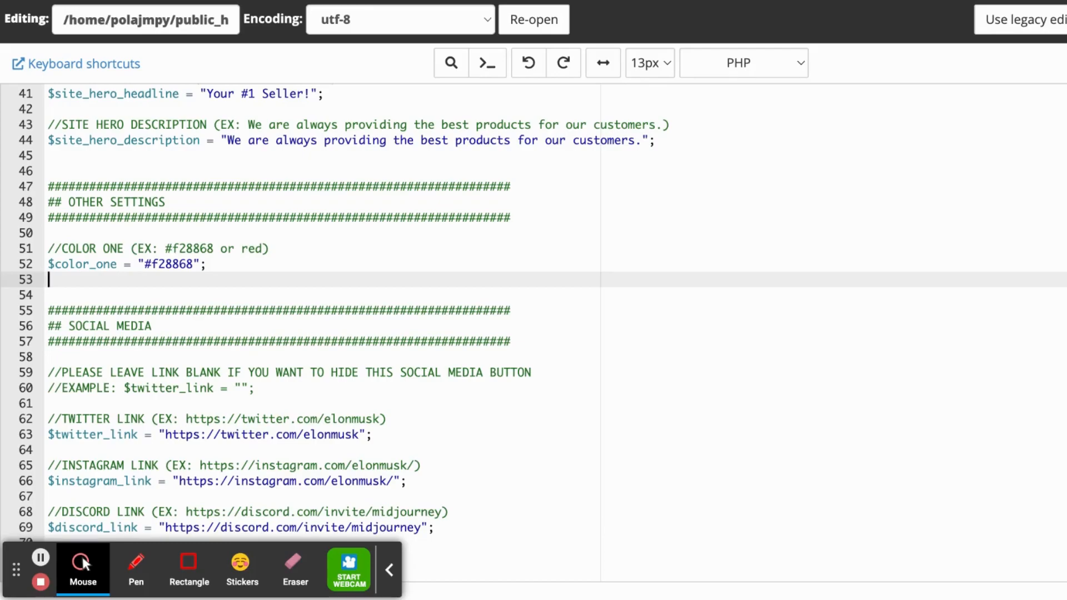
drag(192, 264, 145, 265)
click(234, 274)
click(210, 265)
drag(211, 265, 94, 264)
click(244, 270)
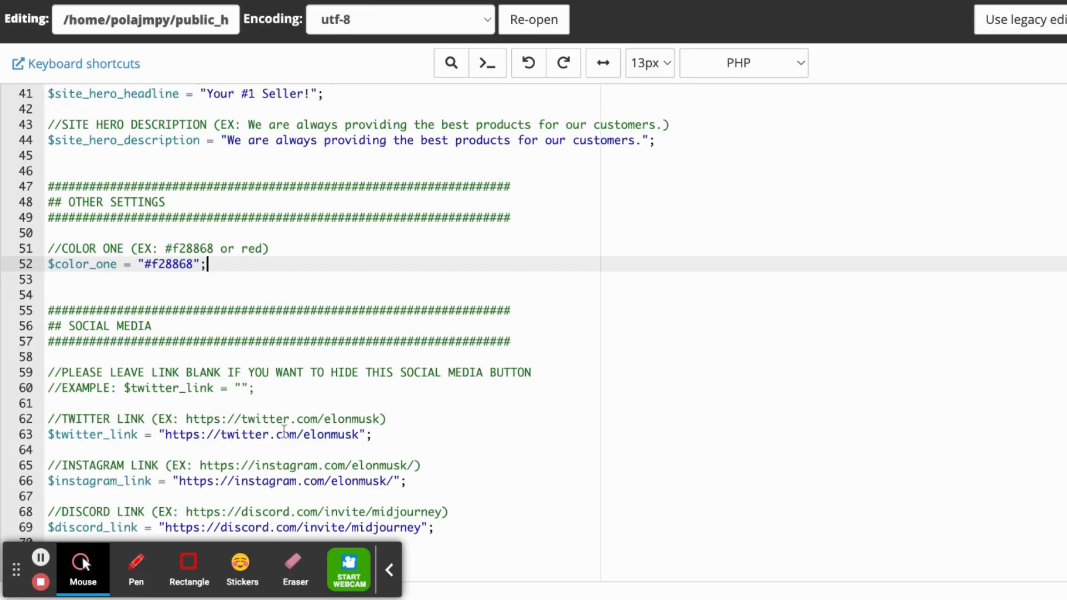
Try blanking the Twitter link value to hide its social media button, and undo the deletion
drag(365, 435, 165, 435)
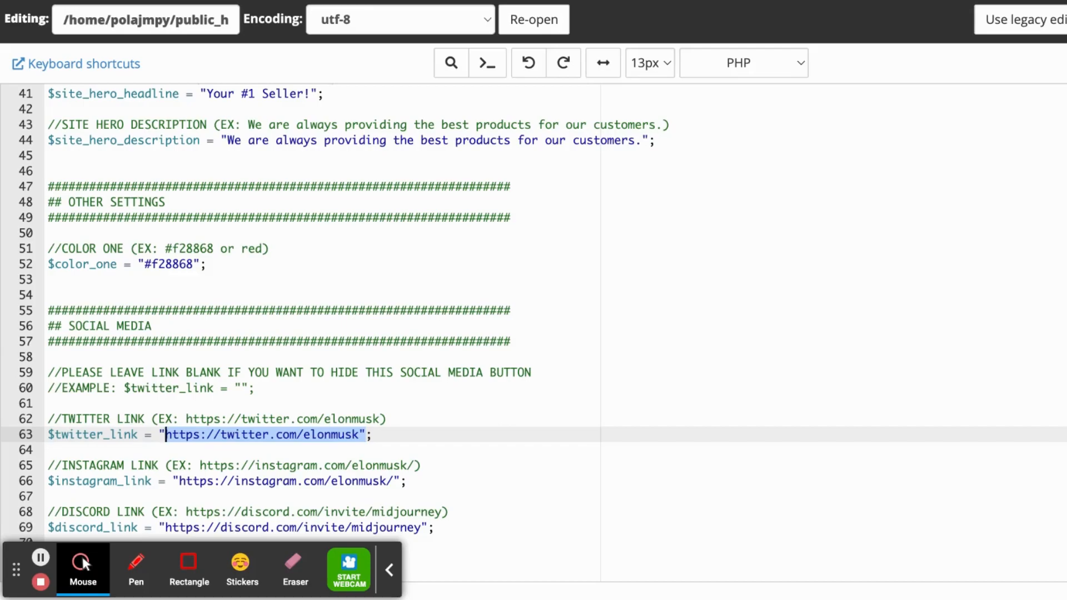
key(BackSpace)
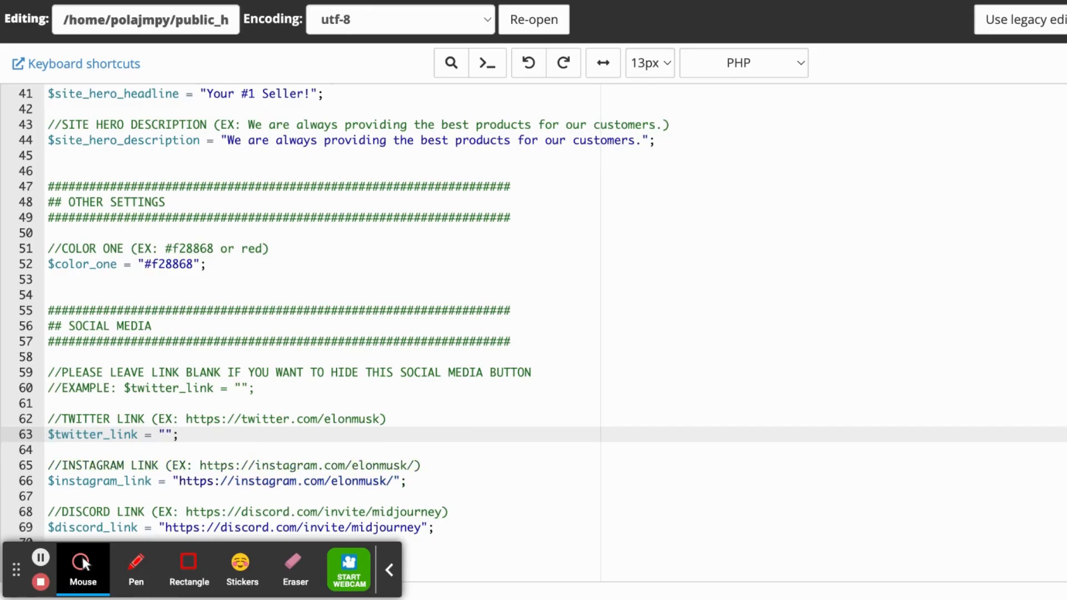
key(ctrl+z)
click(614, 424)
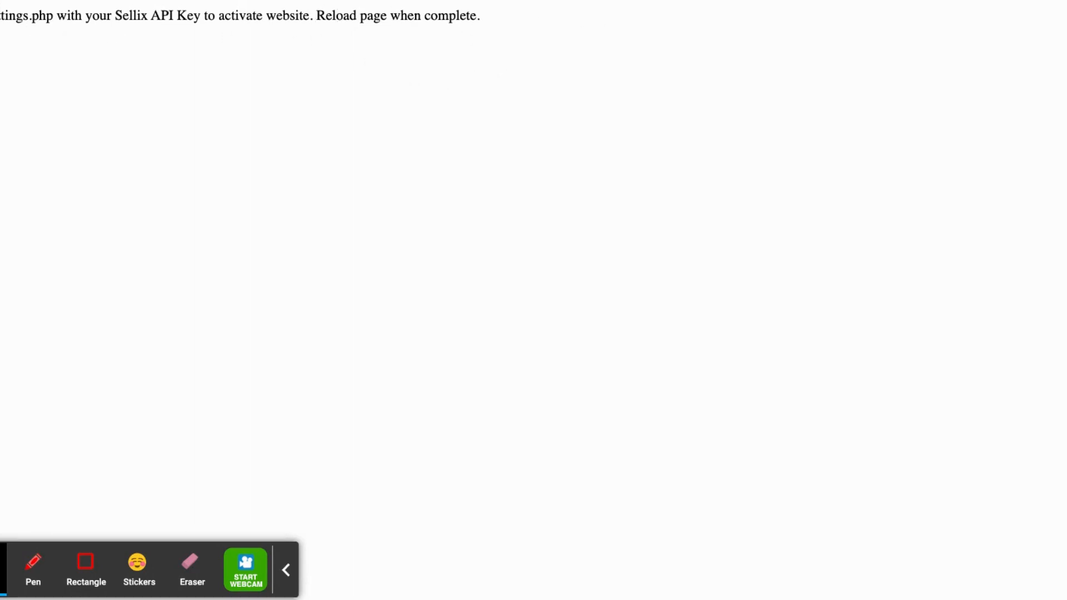
Reload the shop website and look over its home page from the header down to the products section
key(ctrl+r)
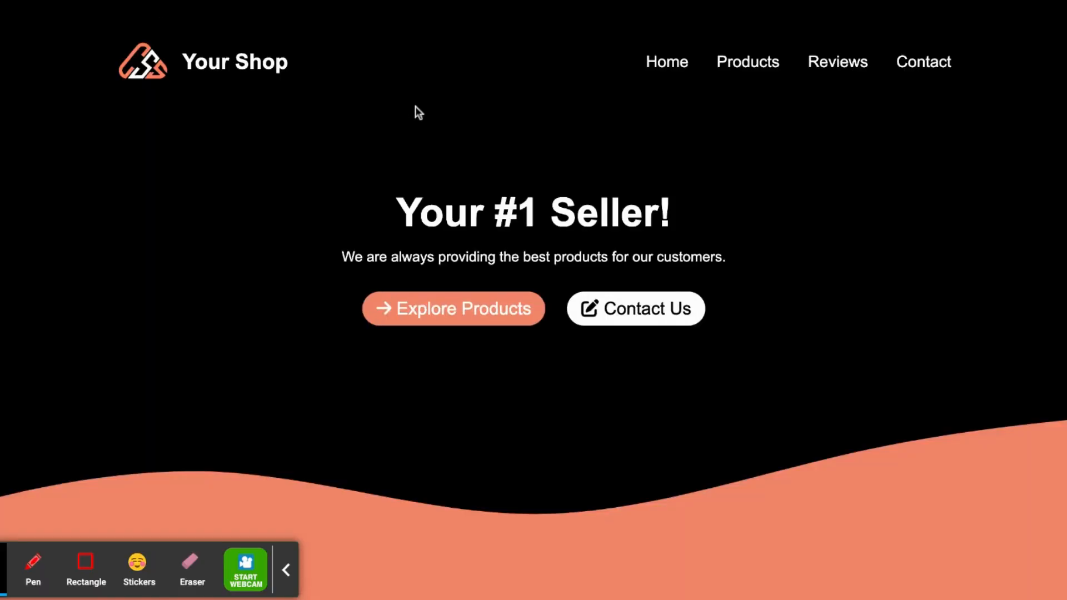
scroll(418, 113, down, 1)
scroll(418, 113, down, 2)
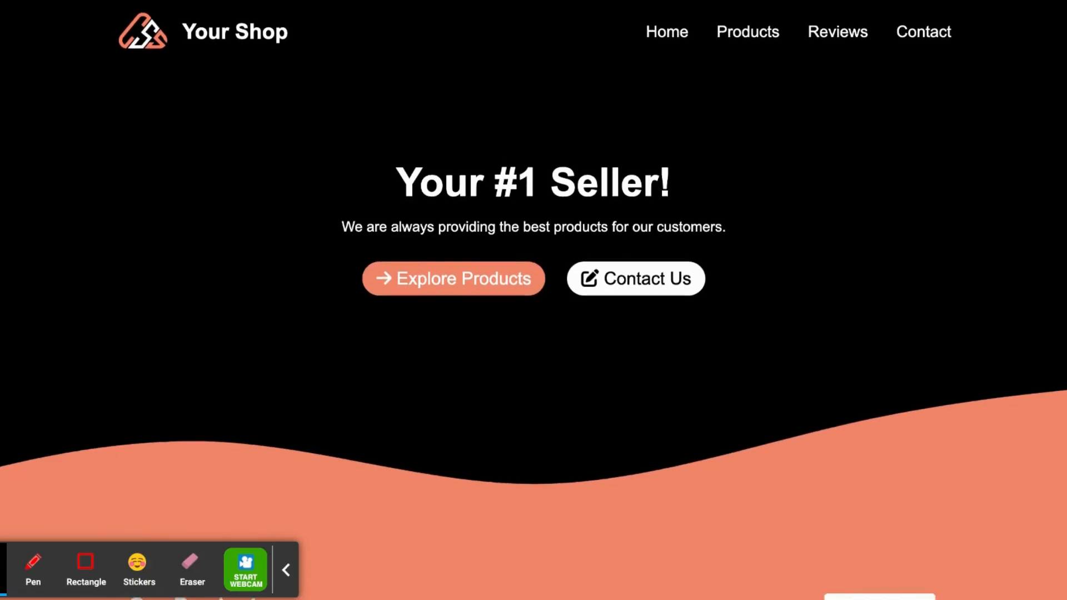
scroll(418, 113, up, 3)
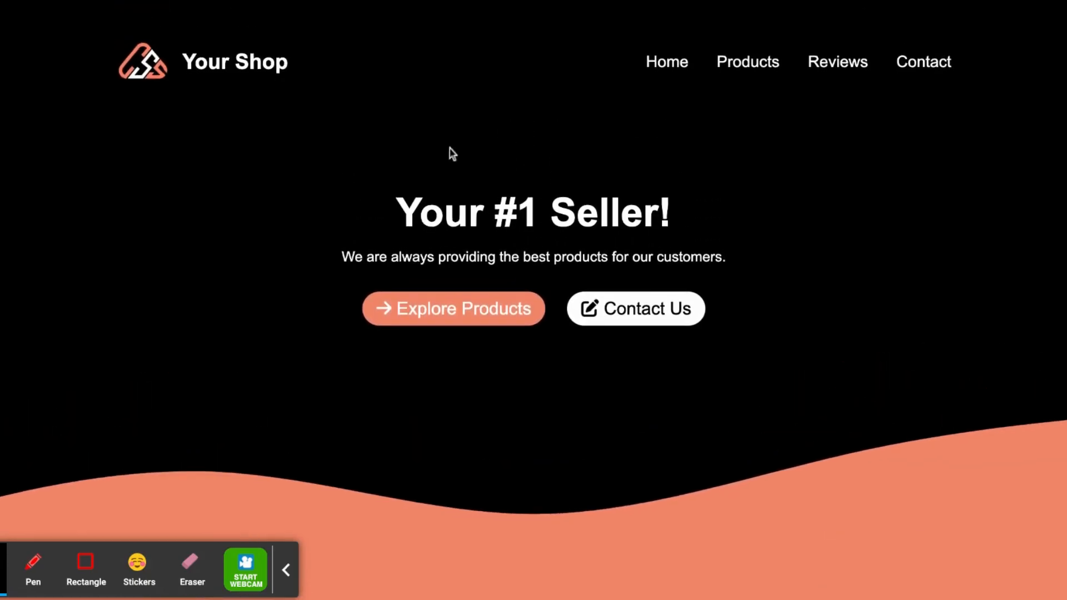
scroll(597, 443, down, 3)
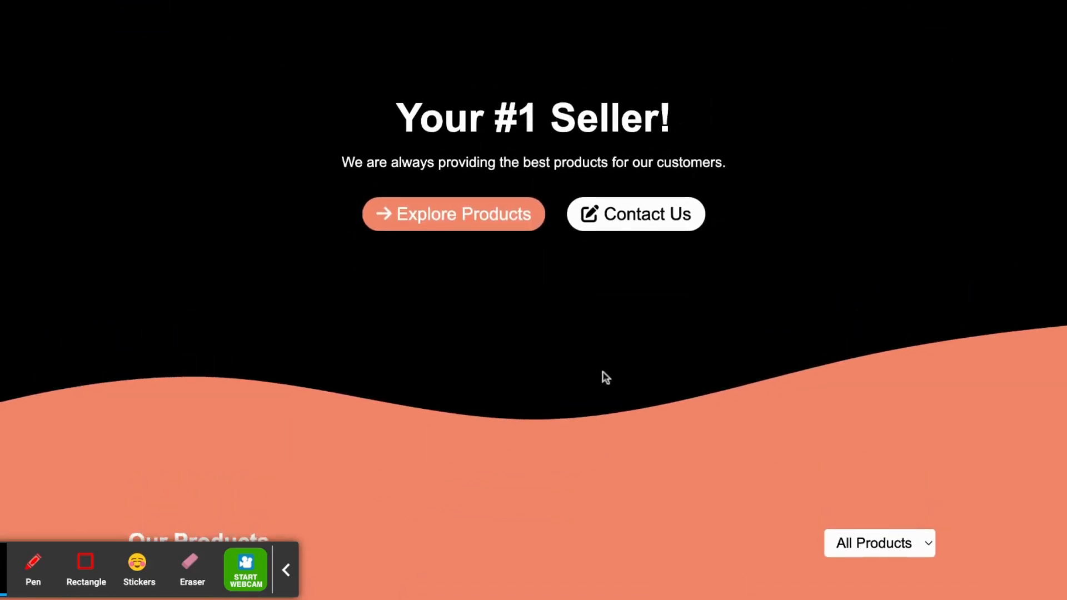
Look over the home page's hero area and check the narrow mobile layout by expanding and collapsing its navigation menu
scroll(708, 343, down, 2)
scroll(709, 344, up, 5)
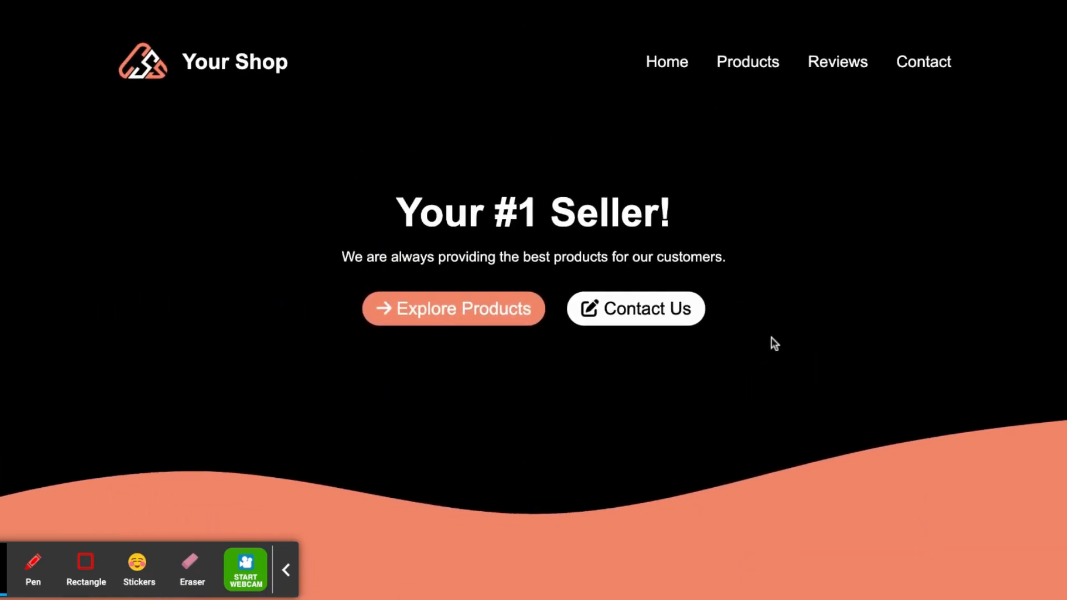
scroll(774, 343, down, 4)
scroll(774, 343, up, 4)
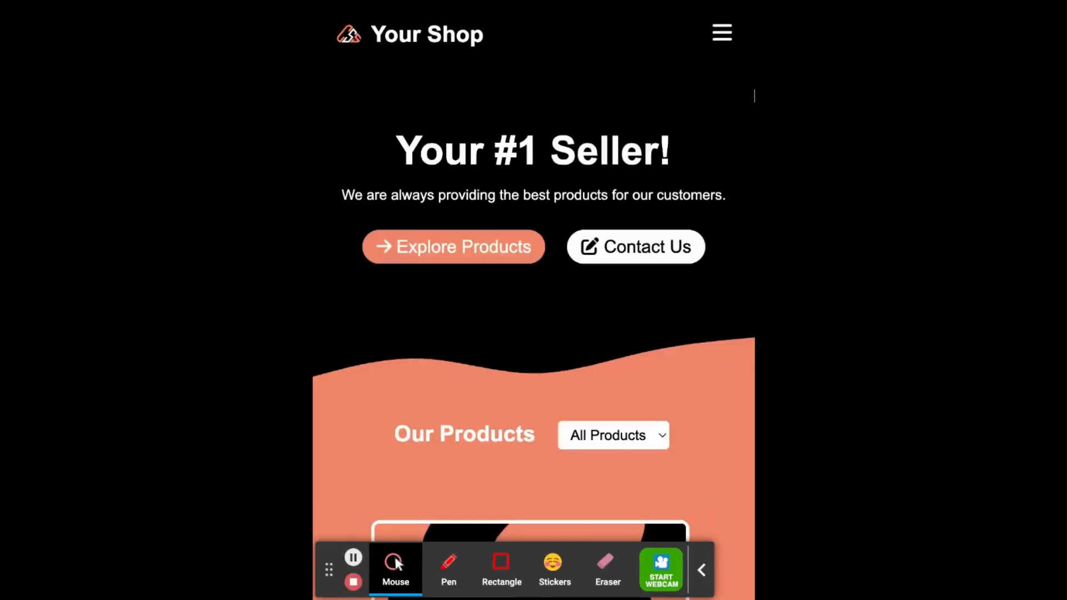
click(722, 32)
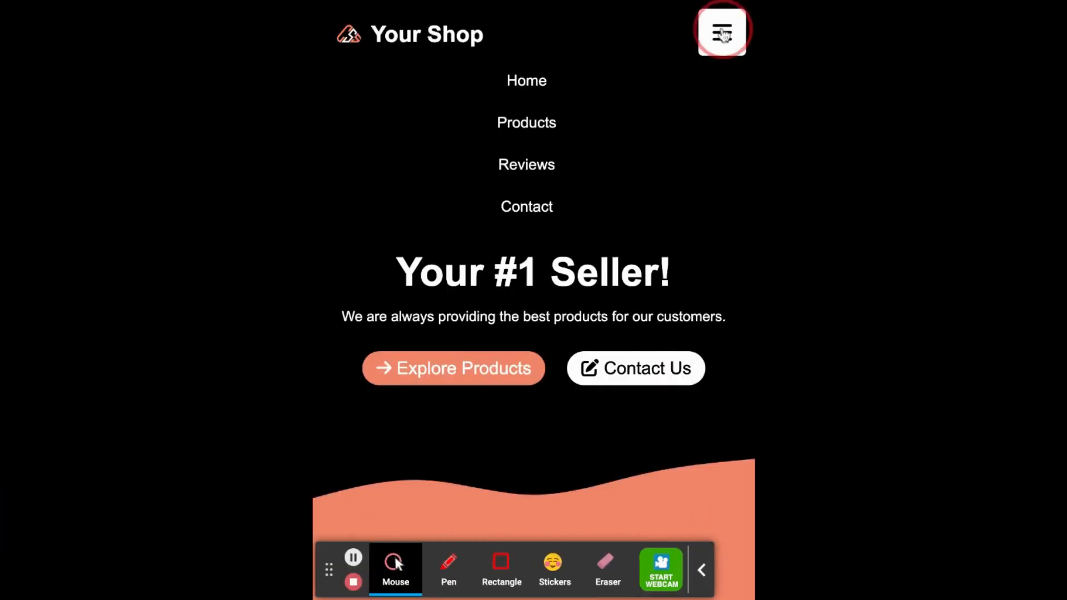
click(722, 32)
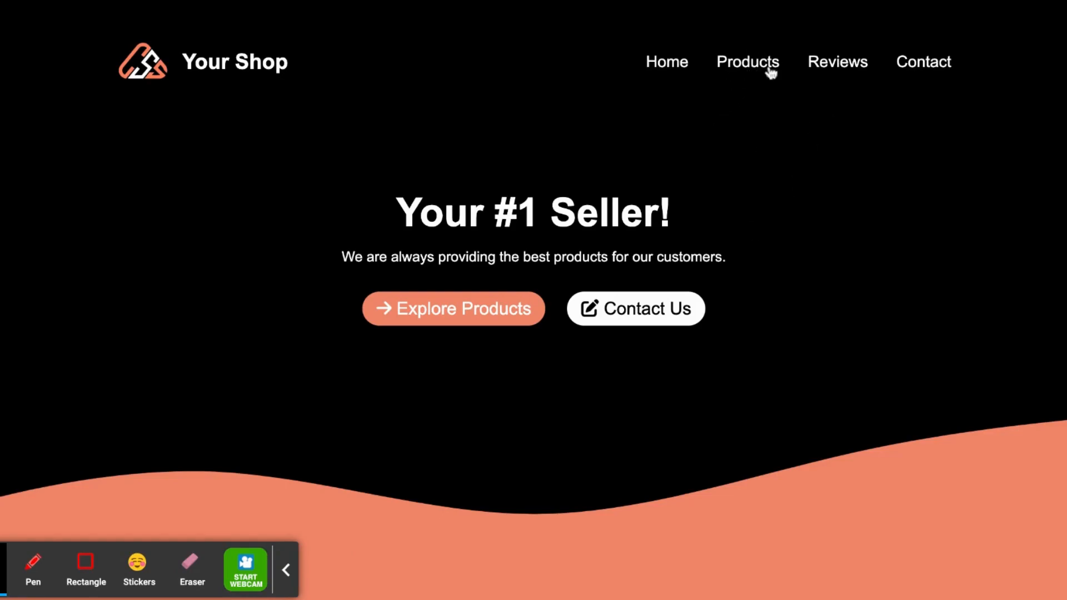
Jump to the products section through the hero's Explore Products link and look over the product cards
click(449, 323)
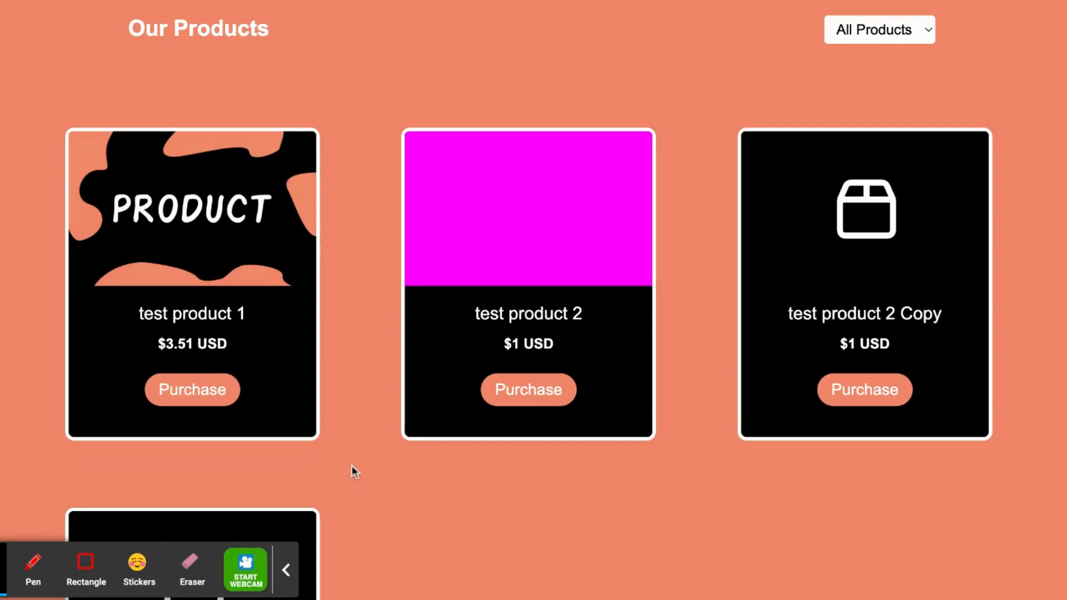
scroll(351, 465, down, 1)
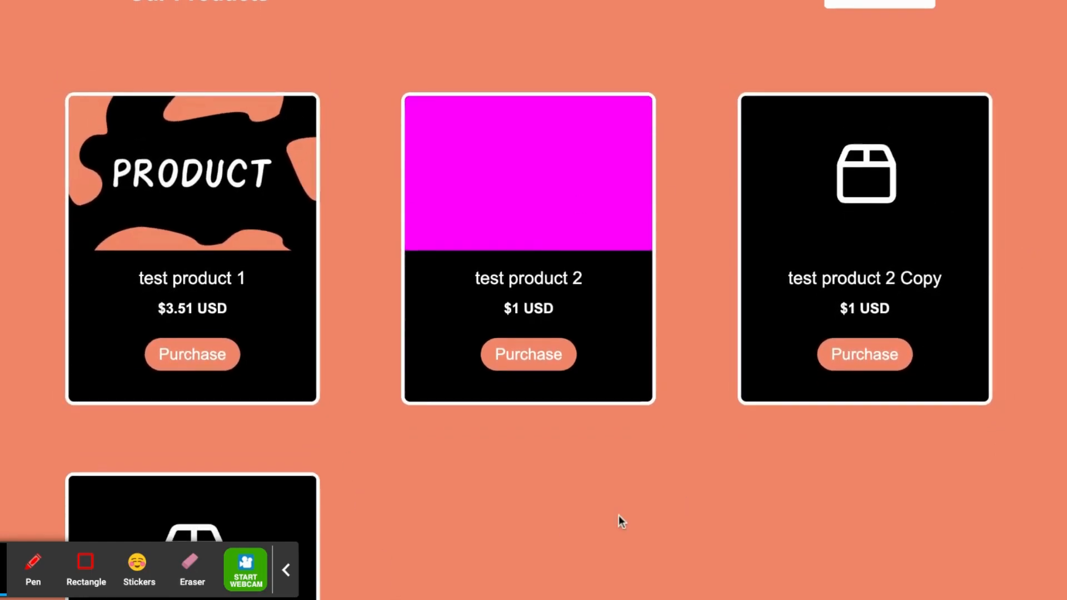
scroll(619, 519, down, 1)
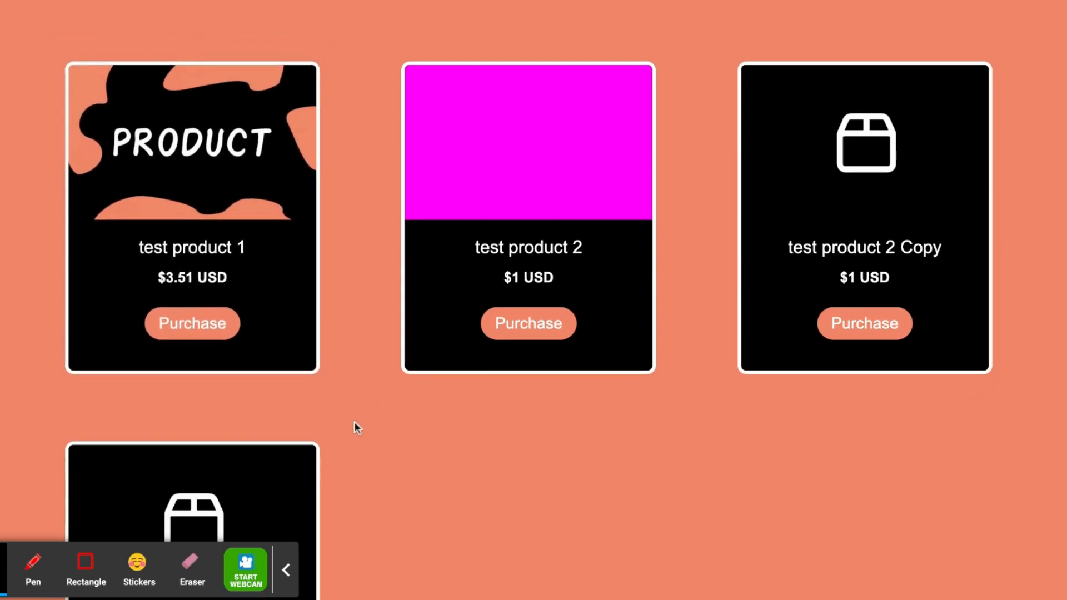
Check the purchase window of test product 1 and dismiss it
click(220, 349)
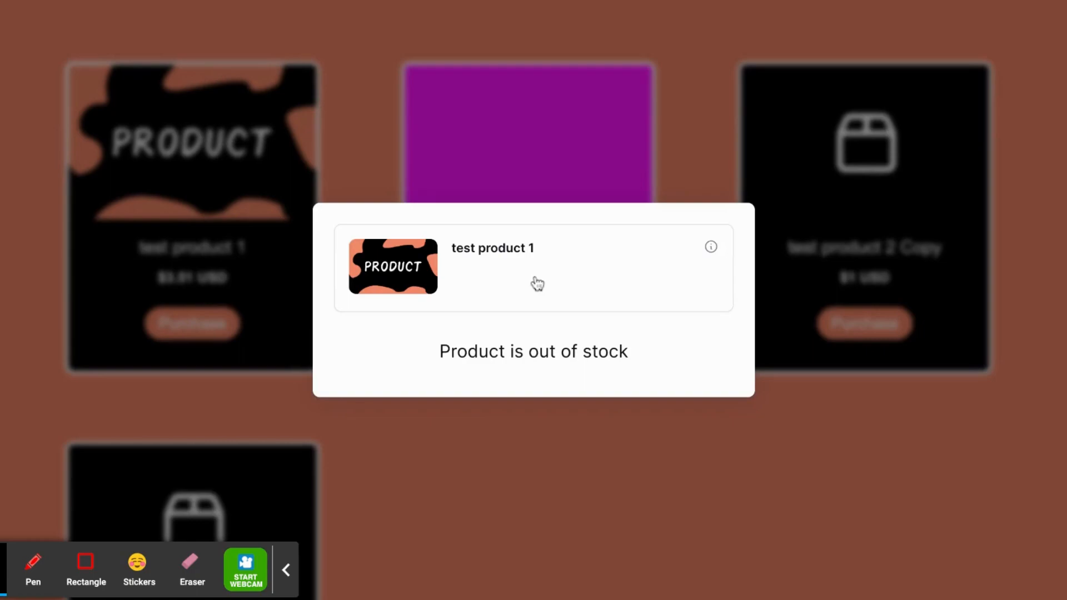
click(745, 165)
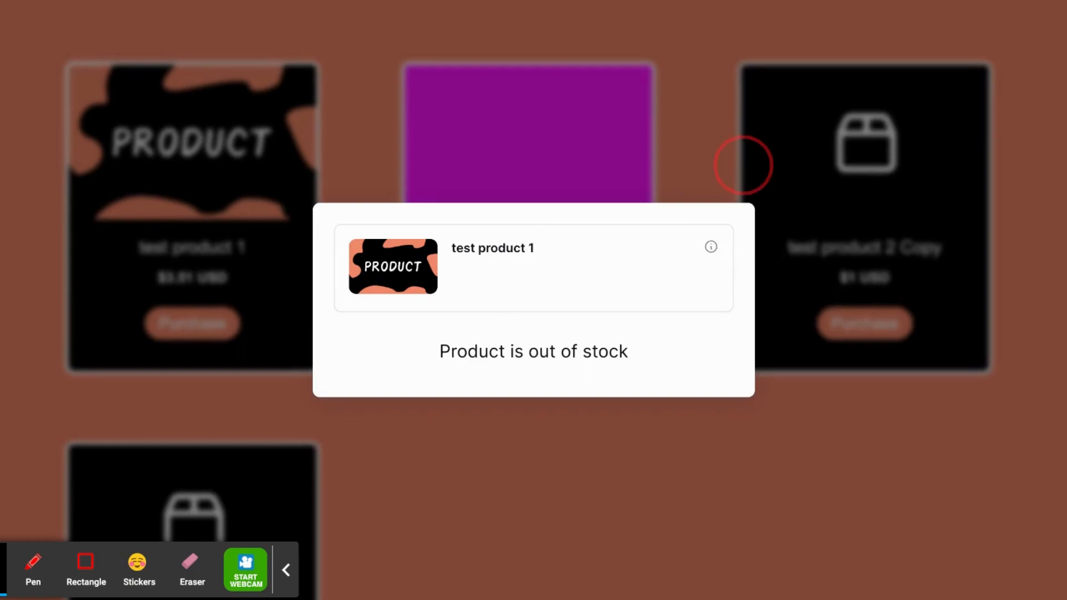
click(556, 203)
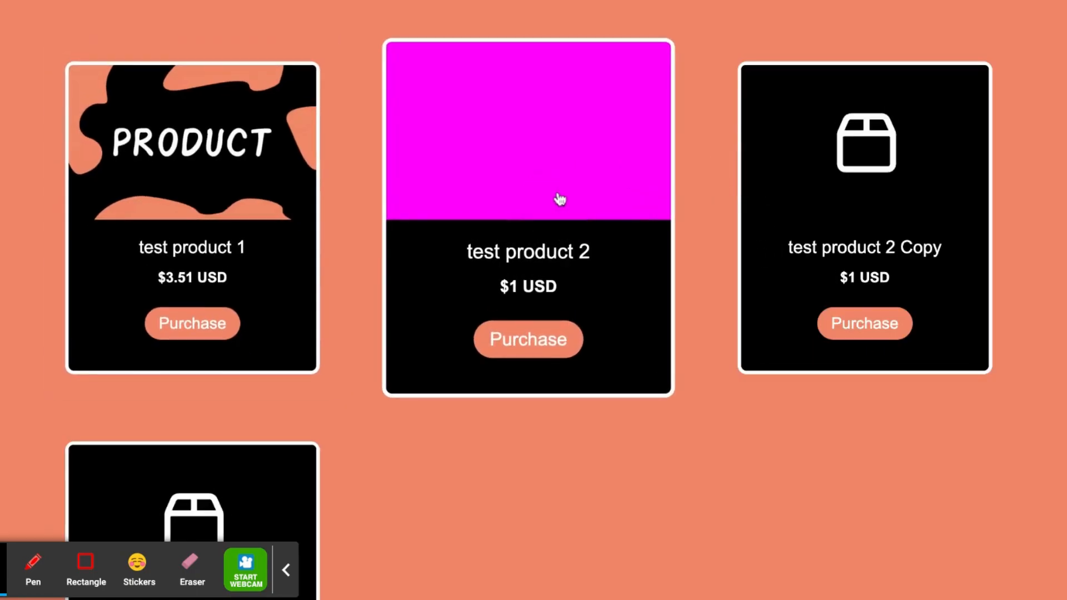
Try the checkout of test product 2 as far as the payment method choice, then close it and return to the products heading
click(529, 333)
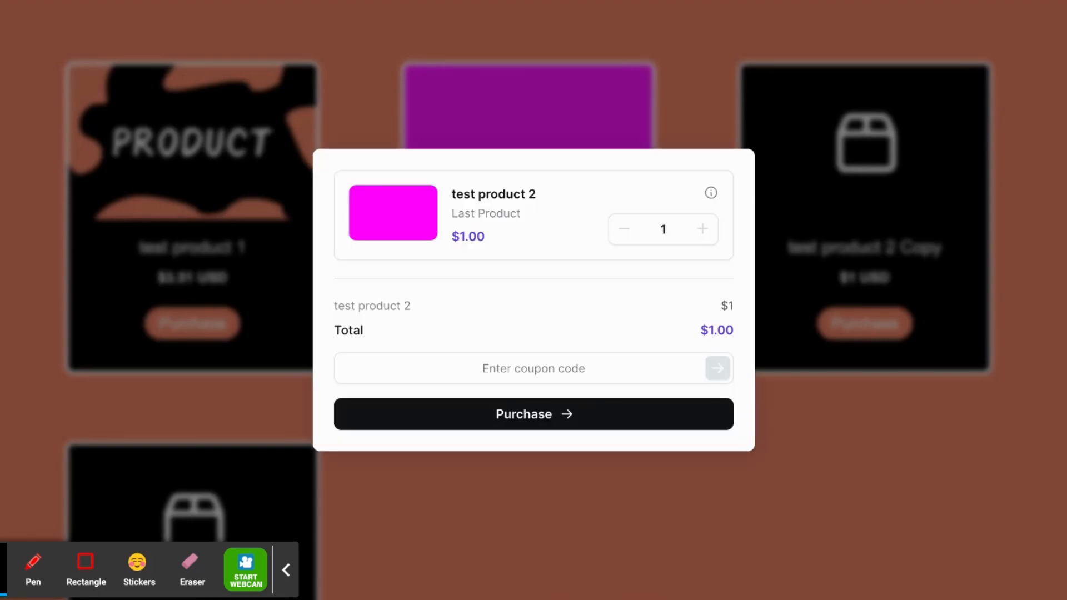
click(710, 231)
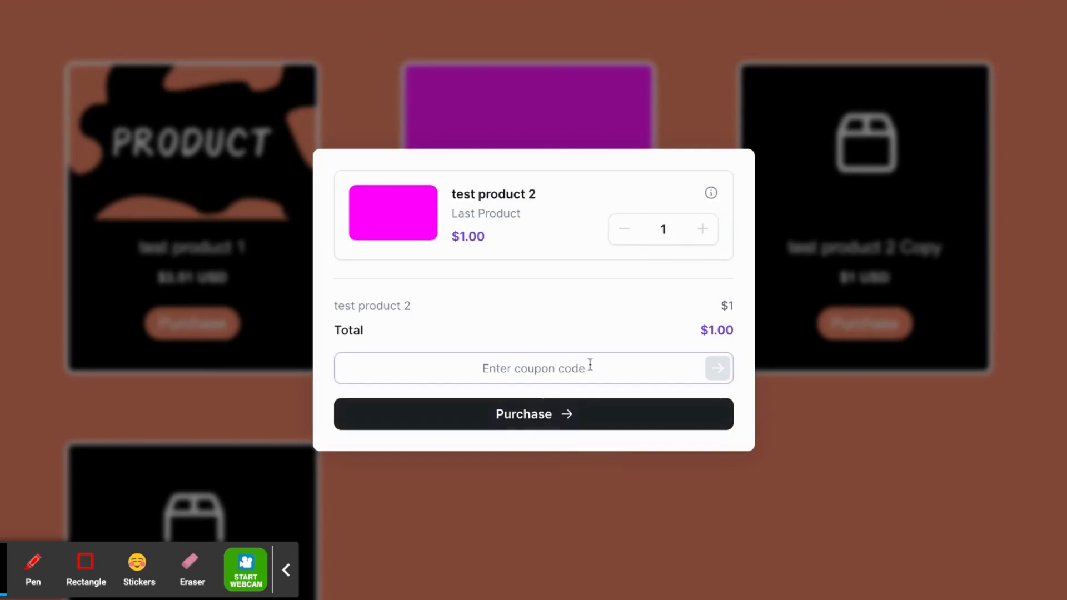
click(545, 426)
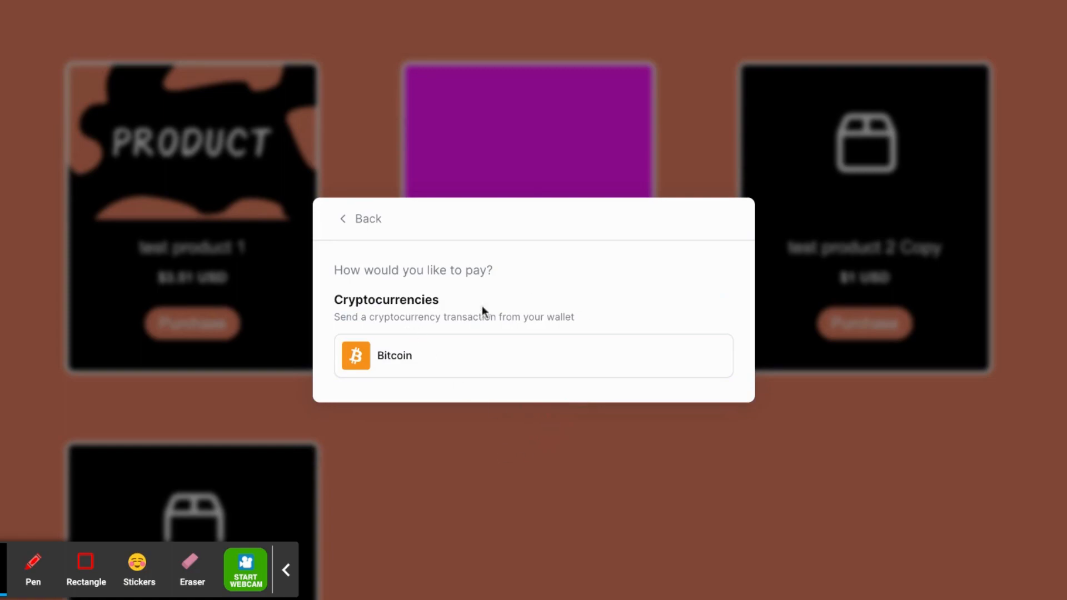
scroll(466, 364, down, 2)
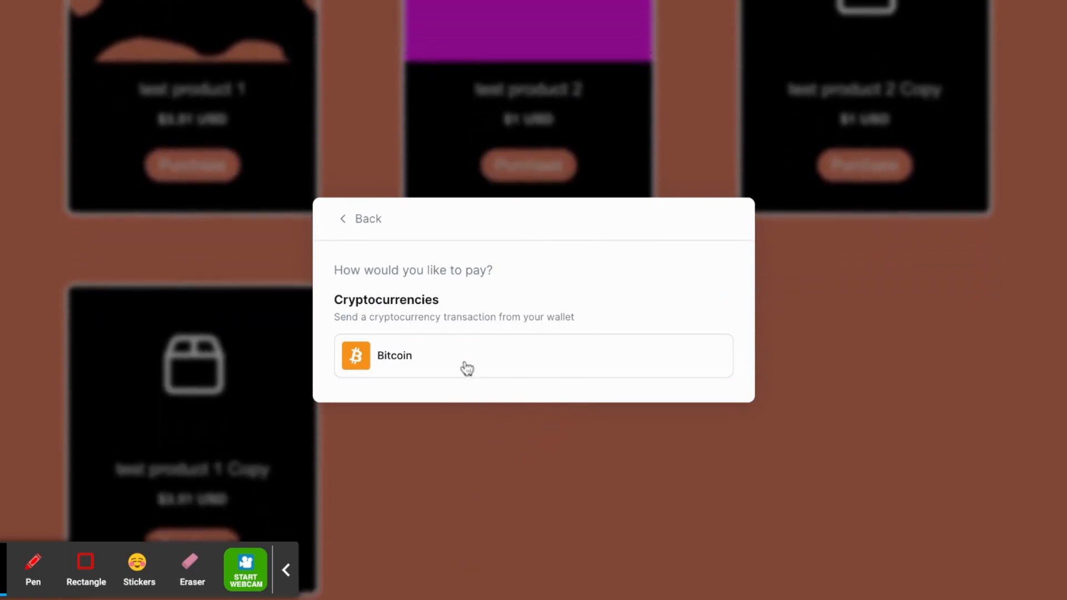
scroll(466, 367, up, 3)
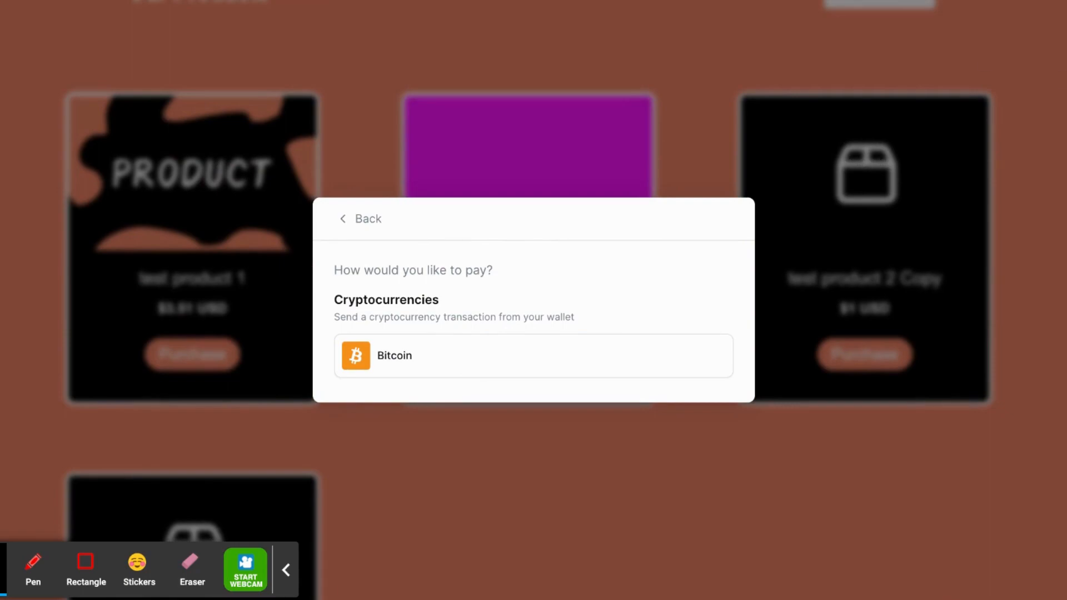
click(1056, 45)
scroll(970, 79, up, 3)
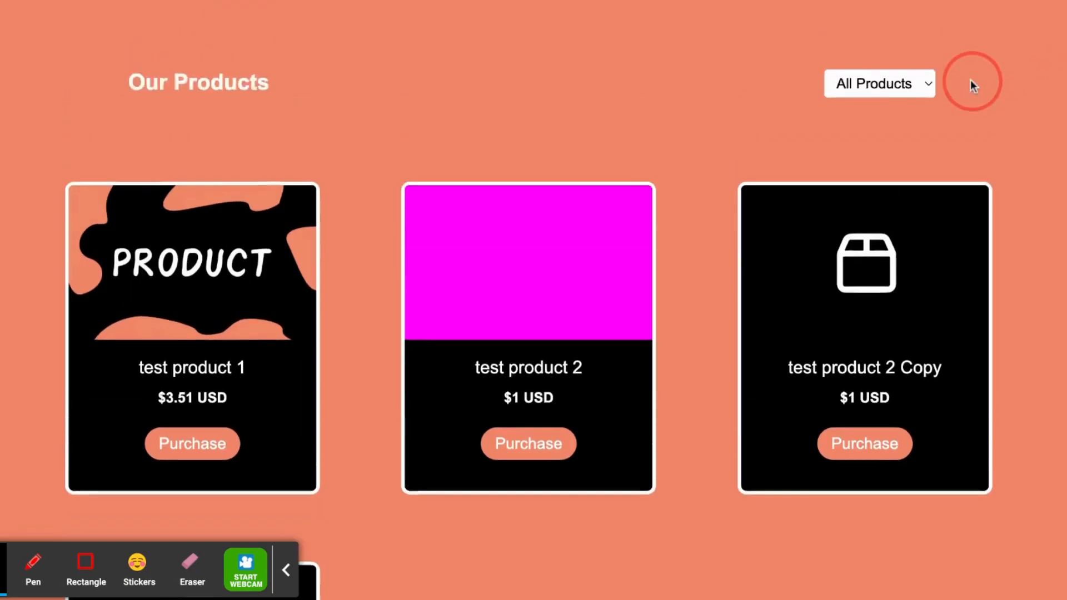